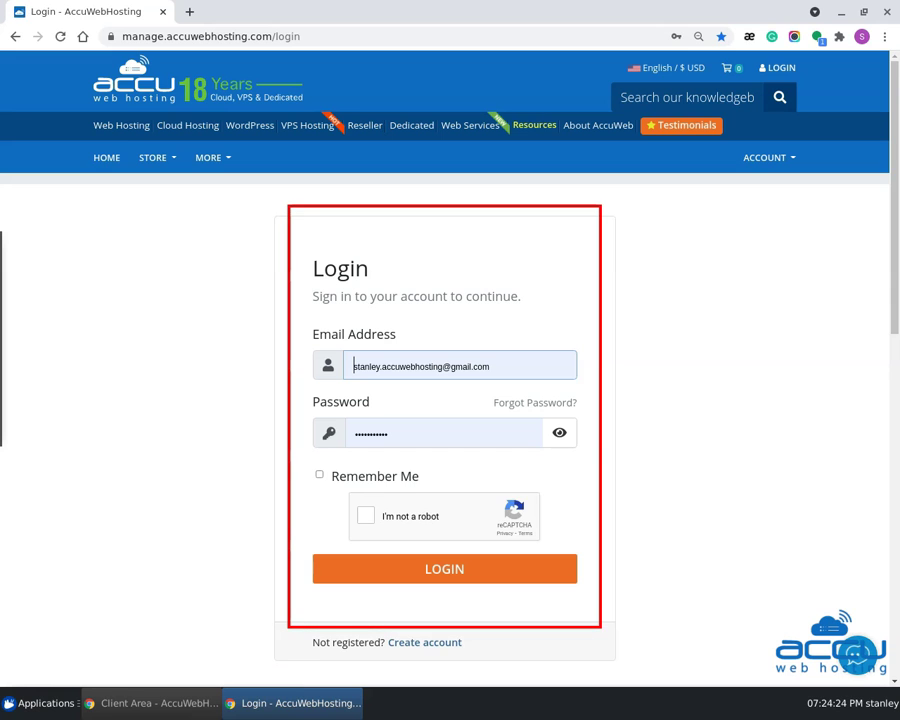
- Pass the not-a-robot check, log in, and reveal the Services menu
{"action": "left_click", "coordinate": [366, 516]}
{"action": "left_click", "coordinate": [444, 568]}
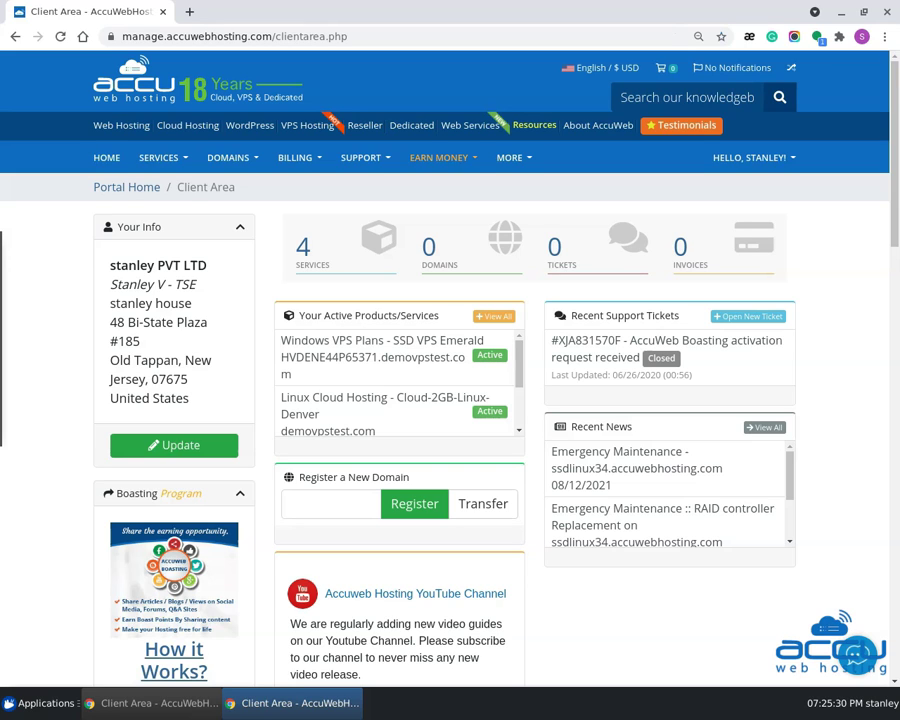
{"action": "left_click", "coordinate": [158, 157]}
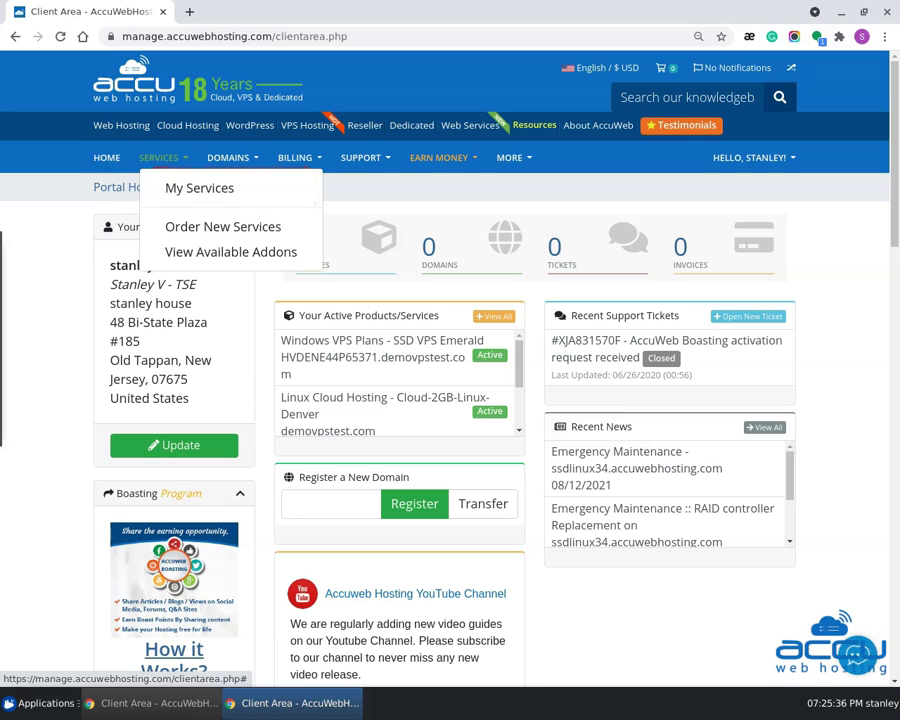
- Go to My Services and scroll the products list to the SSD VPS Emerald plan
{"action": "left_click", "coordinate": [199, 188]}
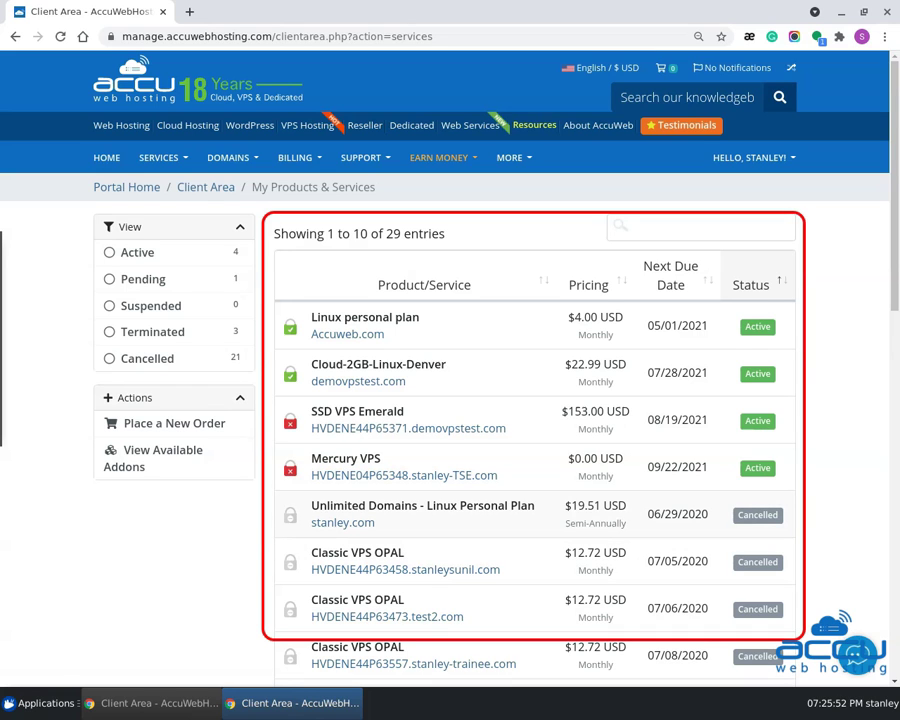
{"action": "scroll", "coordinate": [450, 400], "scroll_direction": "down", "scroll_amount": 3}
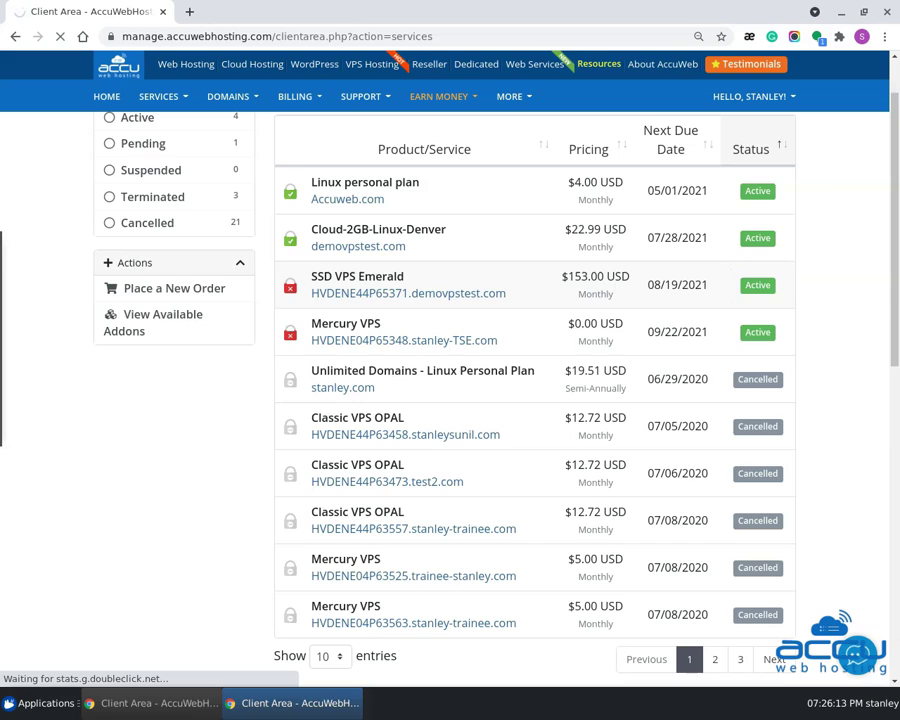
{"action": "scroll", "coordinate": [450, 400], "scroll_direction": "down", "scroll_amount": 1}
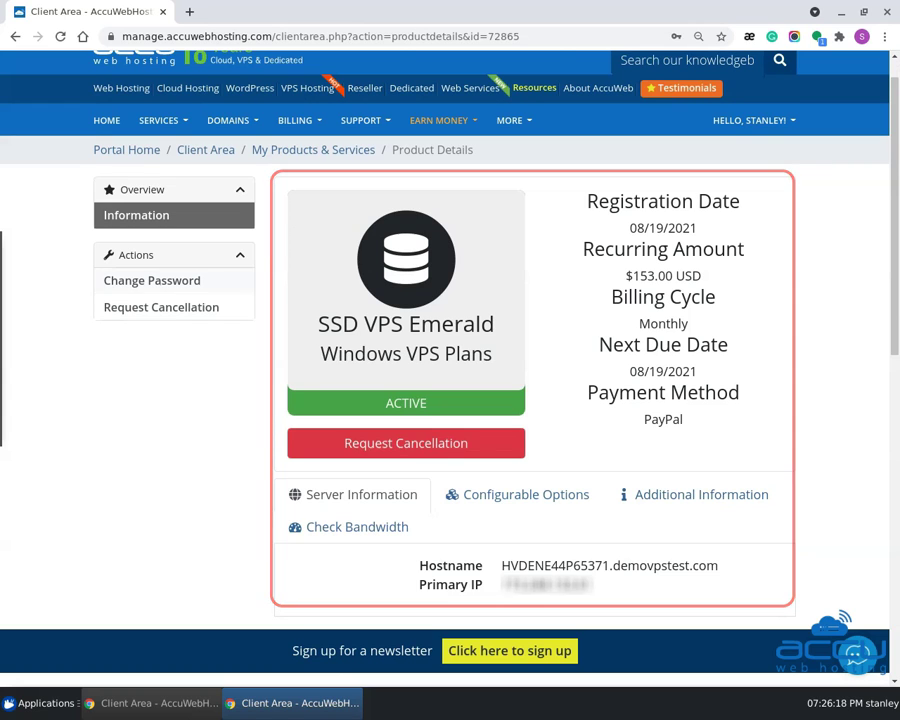
- Scroll down to the VPS Management Details showing the cp1.accu15.com URL
{"action": "scroll", "coordinate": [450, 350], "scroll_direction": "down", "scroll_amount": 3}
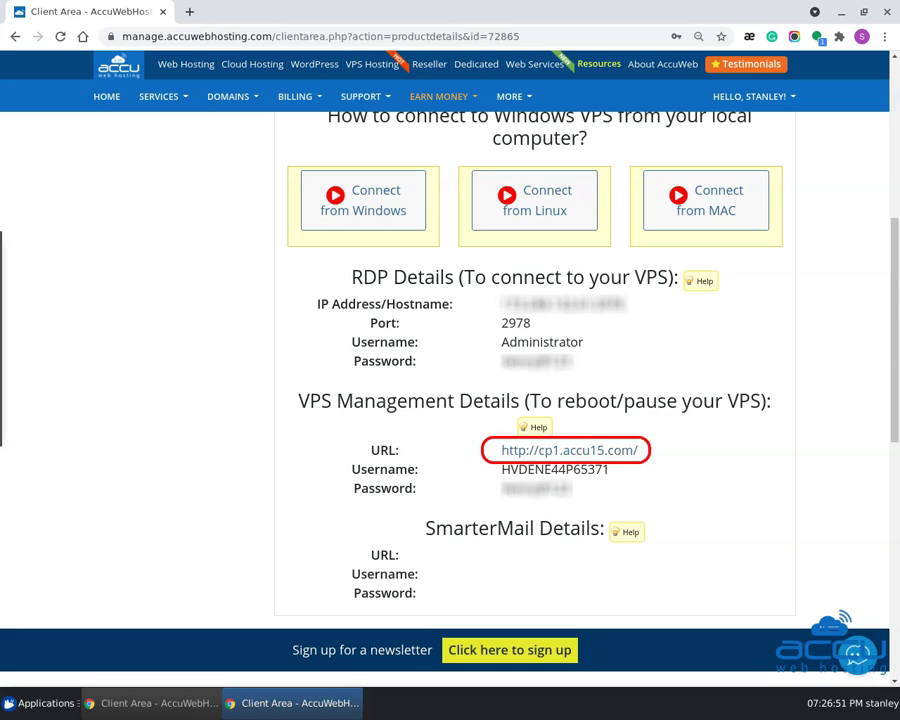
- Open cp1.accu15.com in a new tab and paste the copied management username into Username
{"action": "left_click", "coordinate": [570, 450]}
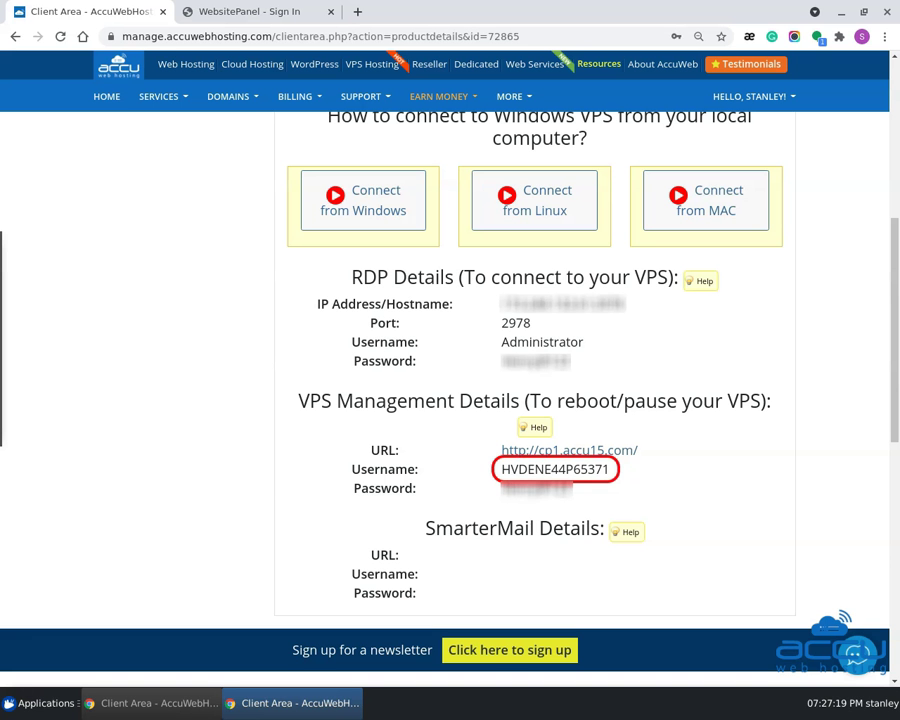
{"action": "left_click_drag", "start_coordinate": [609, 469], "coordinate": [500, 469]}
{"action": "right_click", "coordinate": [594, 477]}
{"action": "left_click", "coordinate": [630, 483]}
{"action": "left_click", "coordinate": [250, 11]}
{"action": "right_click", "coordinate": [370, 172]}
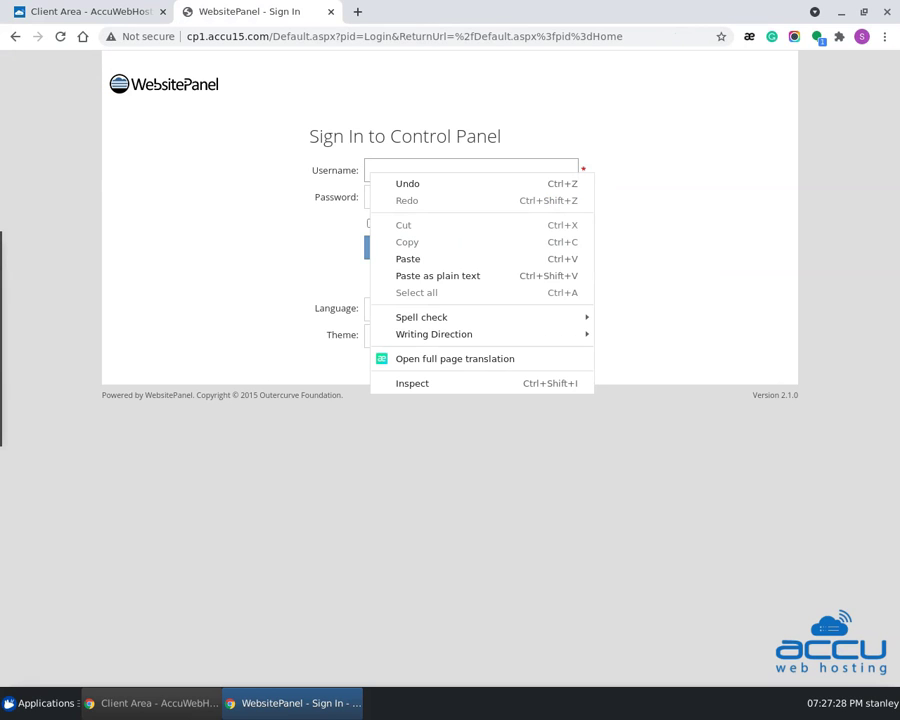
{"action": "left_click", "coordinate": [408, 258]}
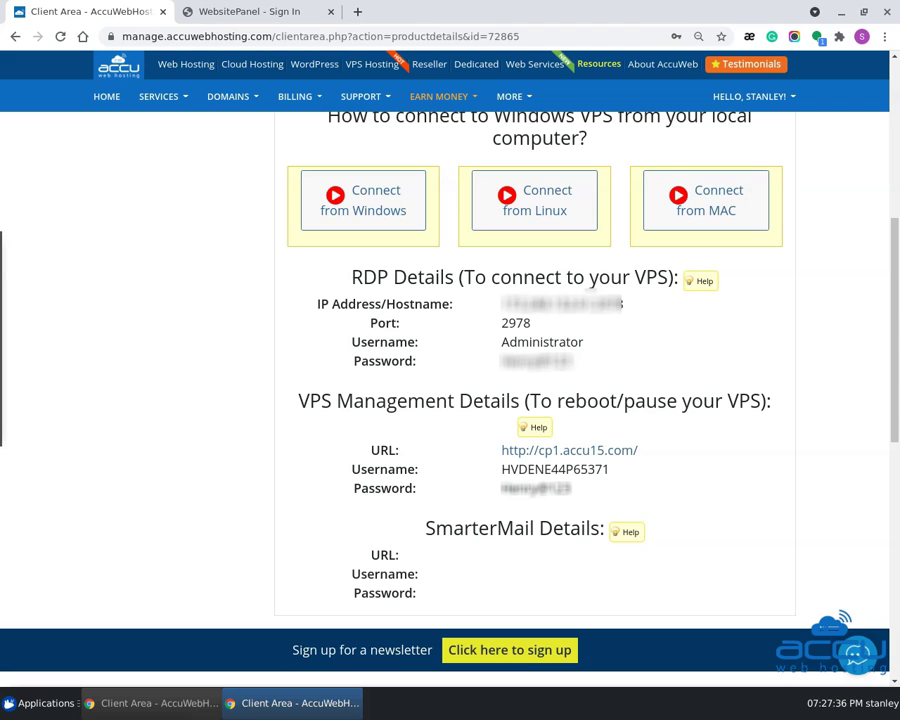
- Copy the VPS management password from the client area into the WebsitePanel Password field
{"action": "left_click_drag", "start_coordinate": [502, 488], "coordinate": [572, 488]}
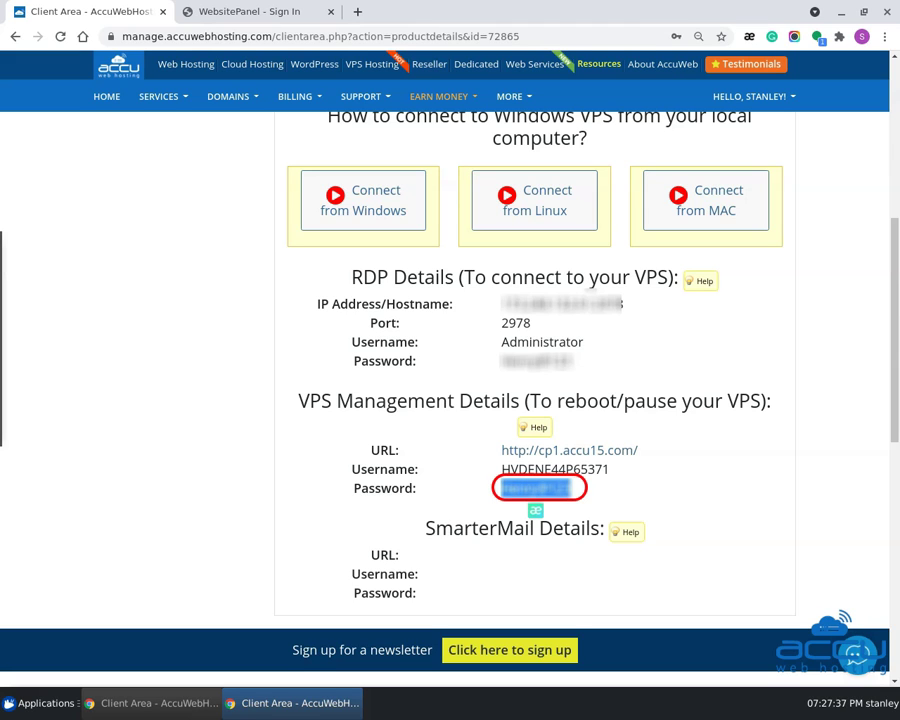
{"action": "right_click", "coordinate": [541, 491]}
{"action": "left_click", "coordinate": [572, 500]}
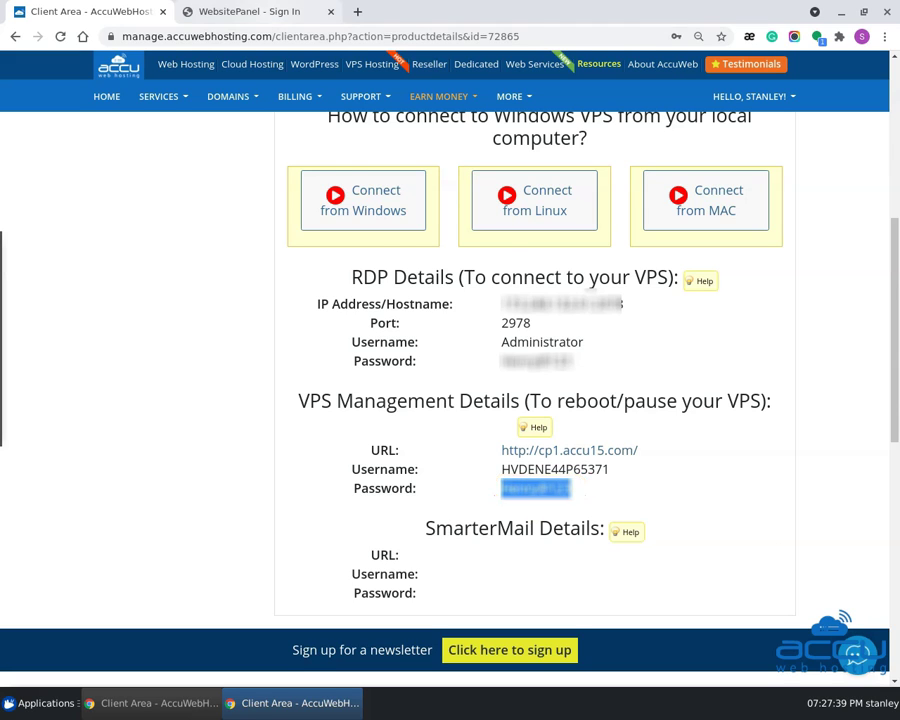
{"action": "left_click", "coordinate": [240, 11]}
{"action": "left_click", "coordinate": [413, 197]}
{"action": "right_click", "coordinate": [413, 198]}
{"action": "left_click", "coordinate": [451, 285]}
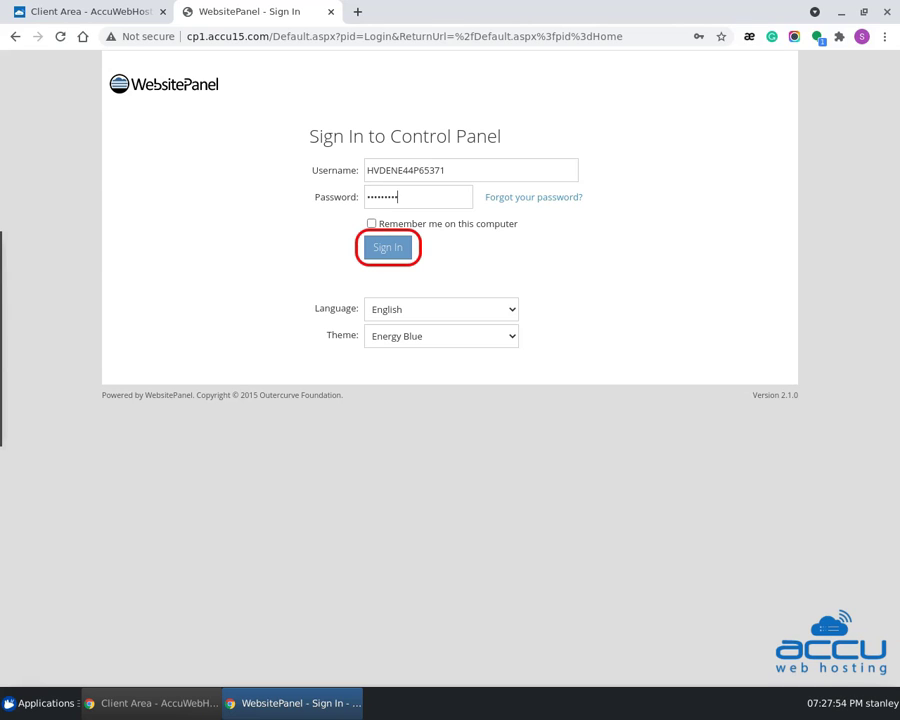
- Submit the WebsitePanel sign-in and open Virtual Private Servers 2012 from Account Home
{"action": "key", "text": "Return"}
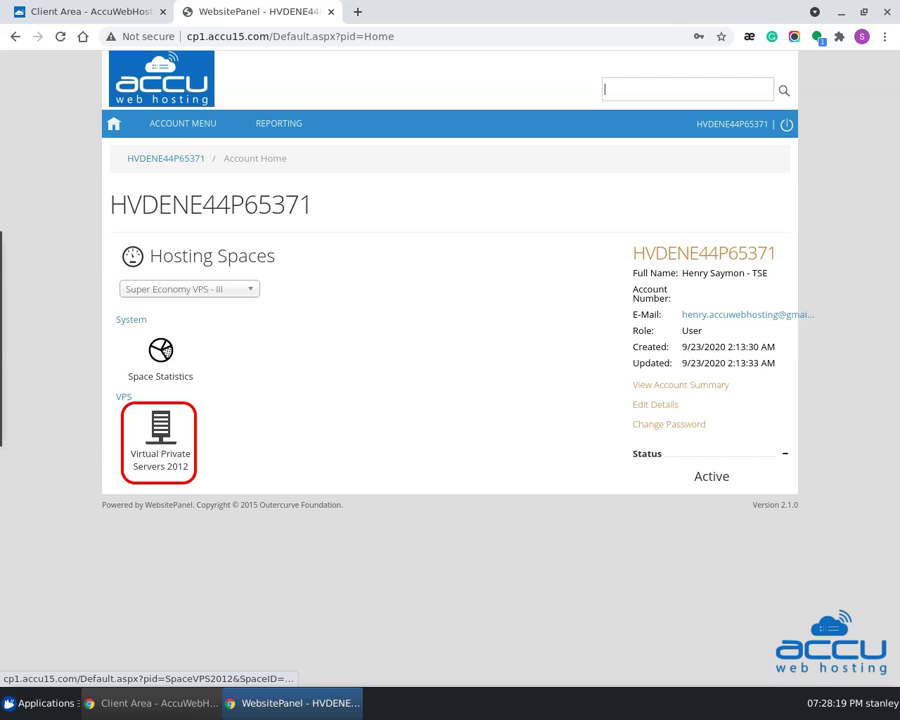
{"action": "left_click", "coordinate": [160, 440]}
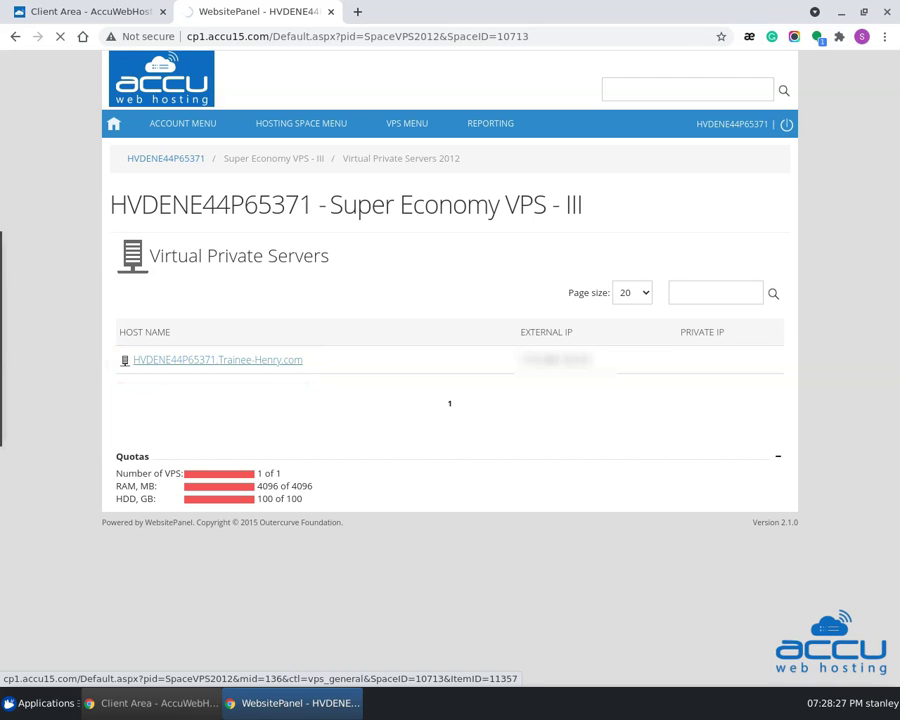
- Open the HVDENE44P65371.Trainee-Henry.com VPS from the servers list
{"action": "left_click", "coordinate": [217, 360]}
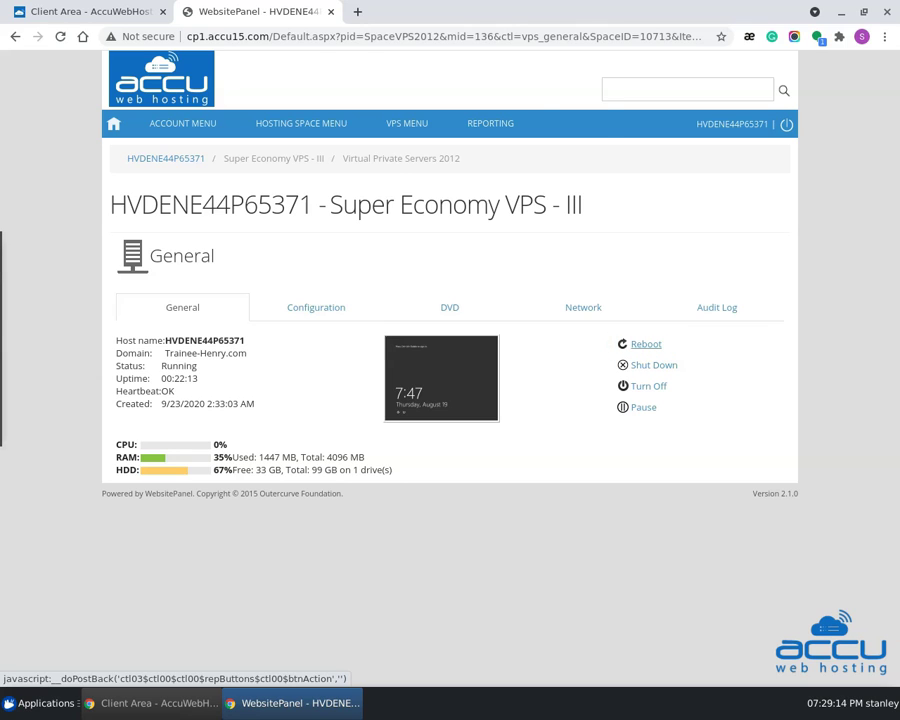
- Reboot the HVDENE44P65371 VPS and accept the 'Reboot VPS?' confirmation
{"action": "left_click", "coordinate": [646, 344]}
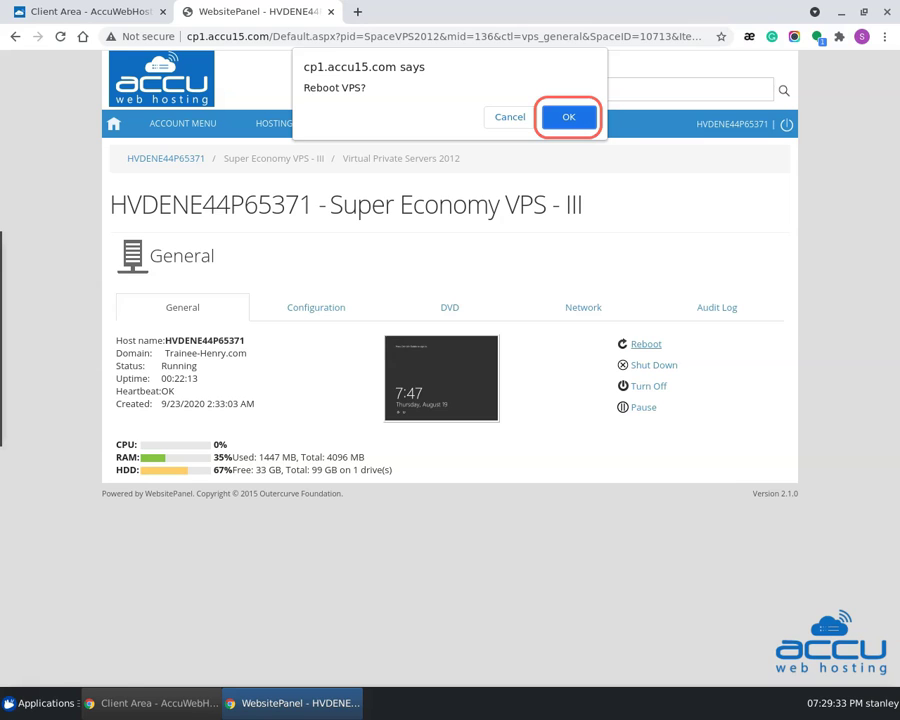
{"action": "key", "text": "Return"}
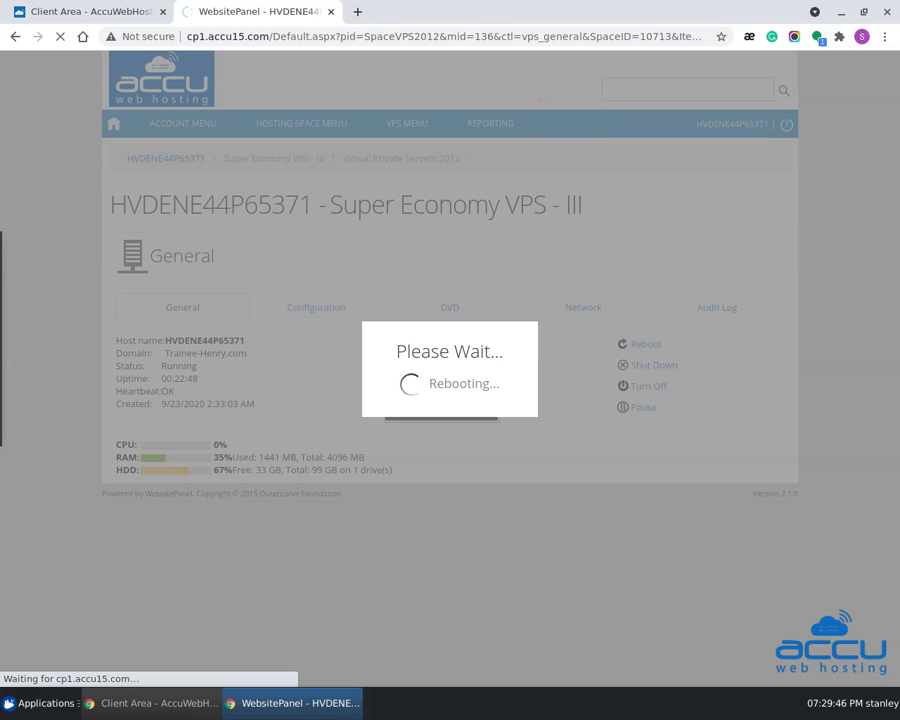